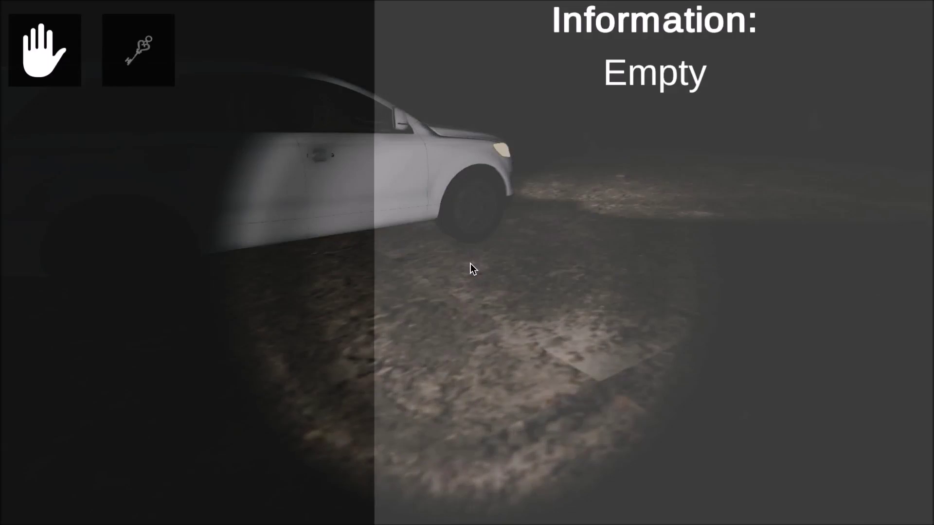
Read the carried key's description in the inventory, then walk forward toward the house
left_click(135, 52)
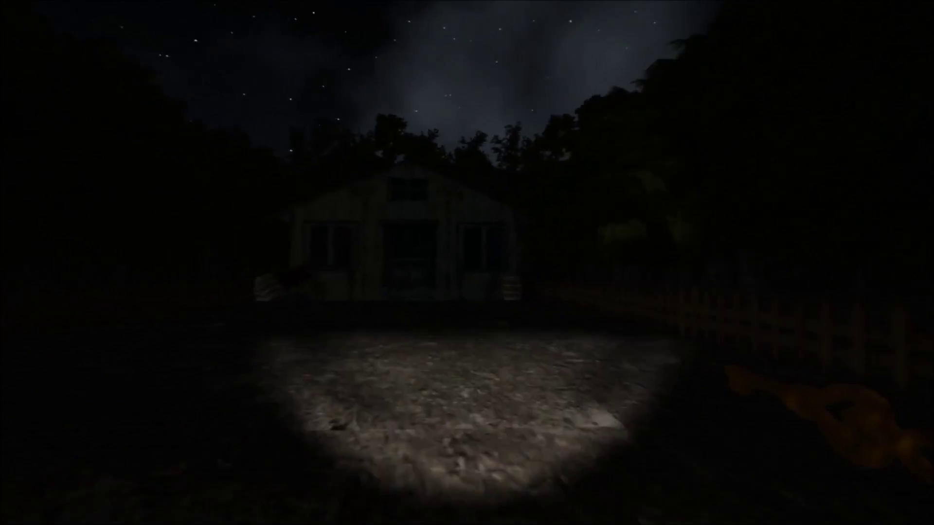
key("w")
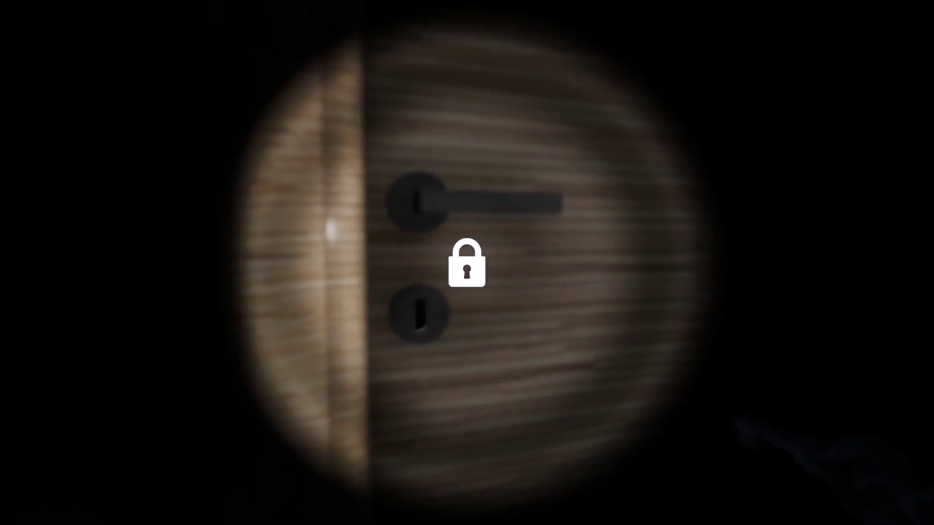
Unlock the fuse room door with the key, opening it onto the dark corridor
left_click(466, 263)
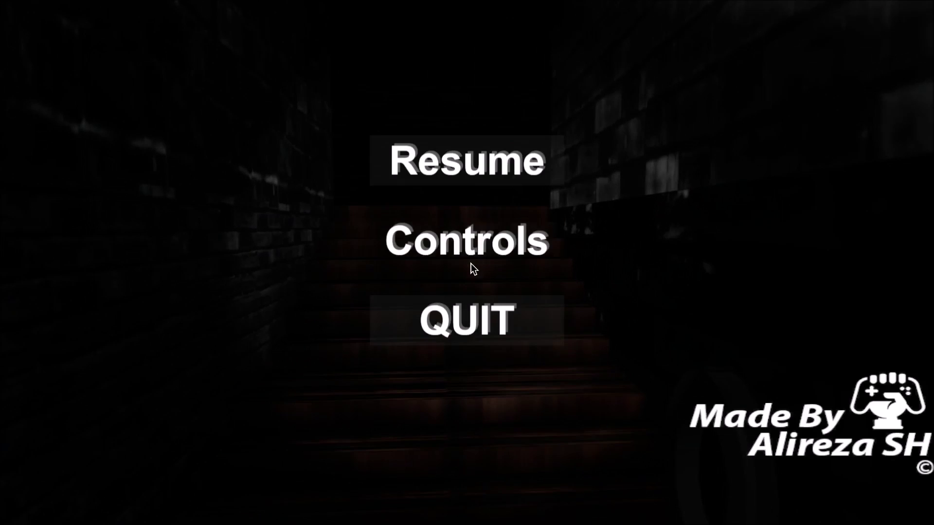
key("Escape")
Pause and resume the game, then equip bare hands in place of the tape
key("Tab")
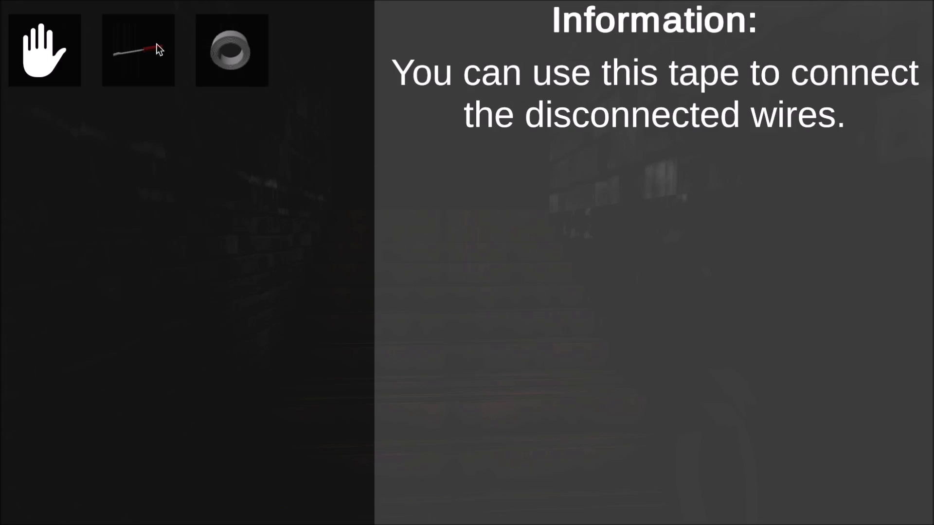
left_click(61, 53)
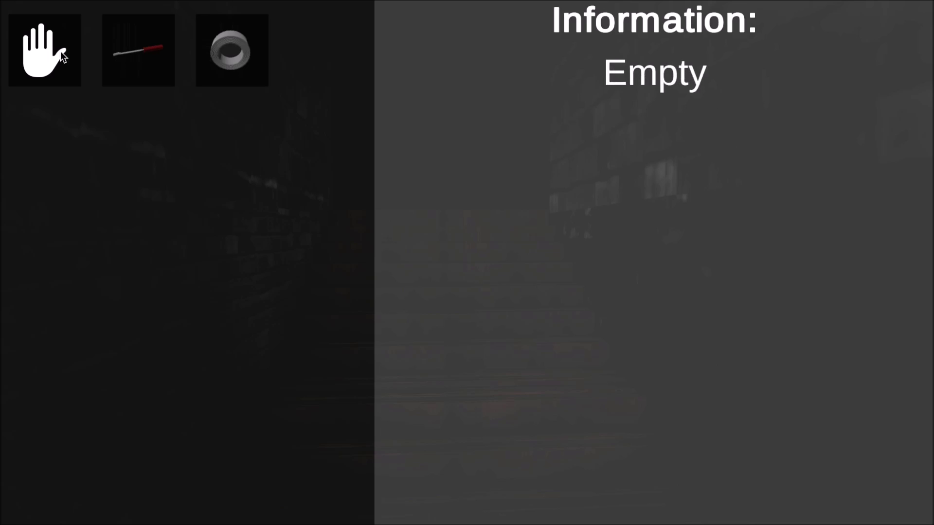